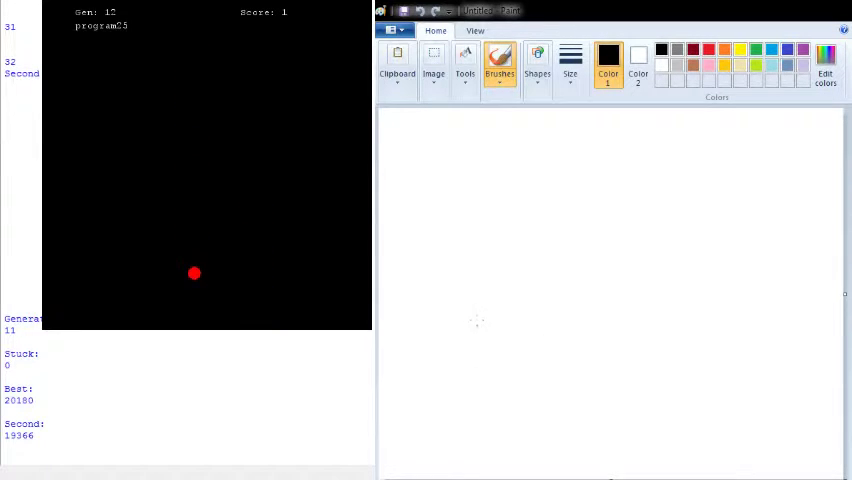
- Sketch a player with legs, torso and raised arms, reaching across to a second player's body
{"action": "left_click_drag", "start_coordinate": [477, 322], "coordinate": [466, 370]}
{"action": "left_click_drag", "start_coordinate": [477, 322], "coordinate": [500, 365]}
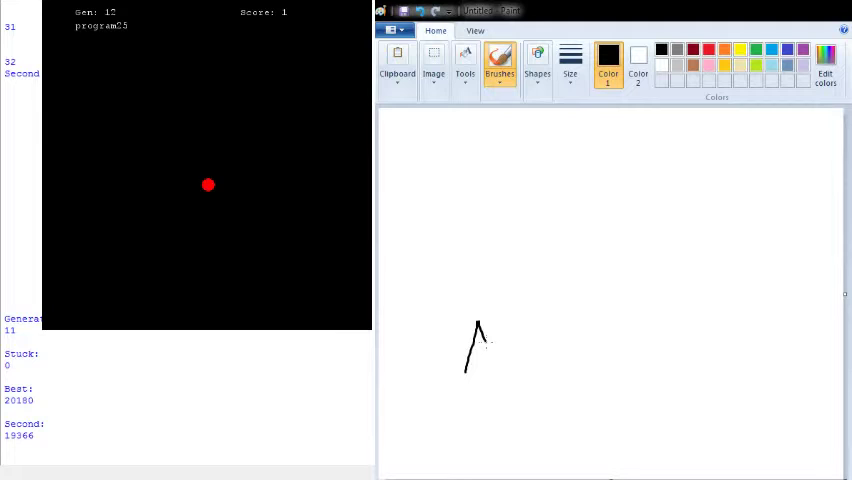
{"action": "mouse_move", "coordinate": [478, 322]}
{"action": "left_mouse_down"}
{"action": "mouse_move", "coordinate": [478, 280]}
{"action": "mouse_move", "coordinate": [455, 273]}
{"action": "mouse_move", "coordinate": [480, 262]}
{"action": "mouse_move", "coordinate": [478, 280]}
{"action": "mouse_move", "coordinate": [506, 262]}
{"action": "left_mouse_up"}
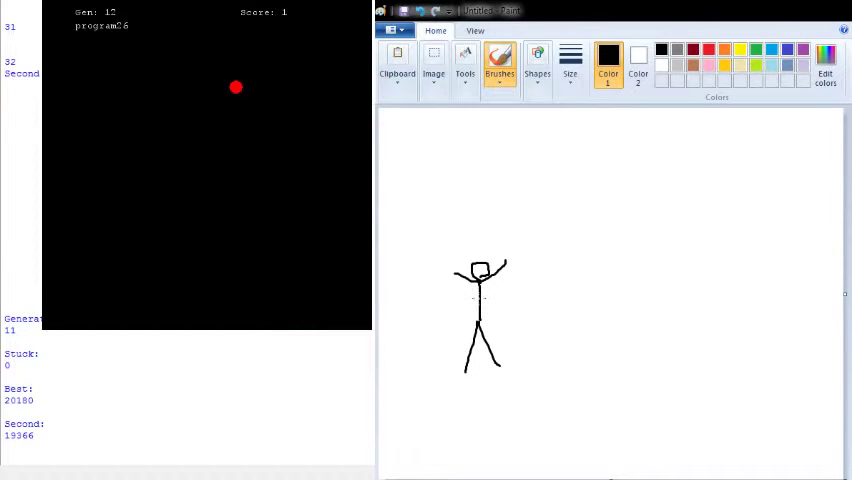
{"action": "mouse_move", "coordinate": [480, 298]}
{"action": "left_mouse_down"}
{"action": "mouse_move", "coordinate": [527, 300]}
{"action": "mouse_move", "coordinate": [545, 318]}
{"action": "mouse_move", "coordinate": [528, 310]}
{"action": "left_mouse_up"}
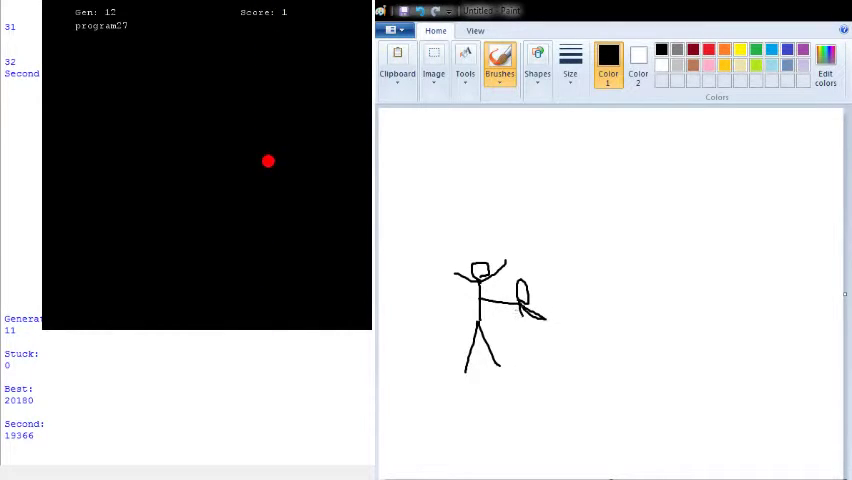
{"action": "left_click_drag", "start_coordinate": [521, 306], "coordinate": [514, 380]}
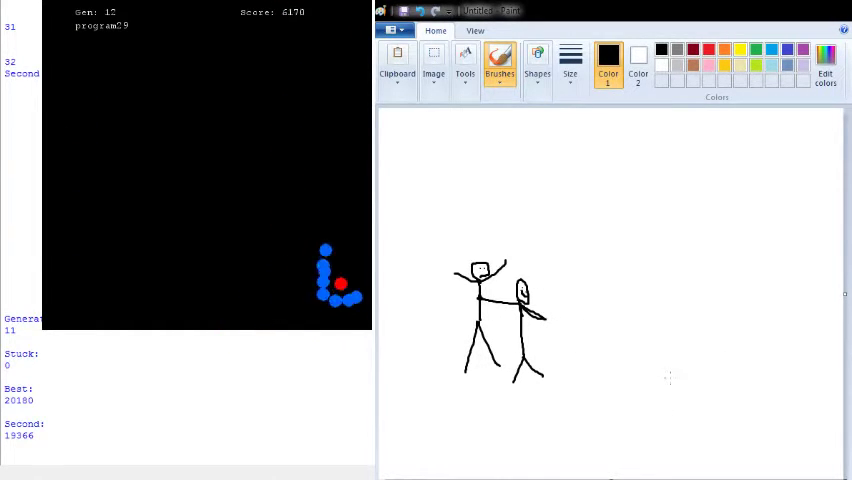
- Sketch the referee's legs, a raised arm and a whistle-holding arm, with 'beep' scribbled above
{"action": "mouse_move", "coordinate": [666, 394]}
{"action": "left_mouse_down"}
{"action": "mouse_move", "coordinate": [680, 362]}
{"action": "mouse_move", "coordinate": [702, 400]}
{"action": "left_mouse_up"}
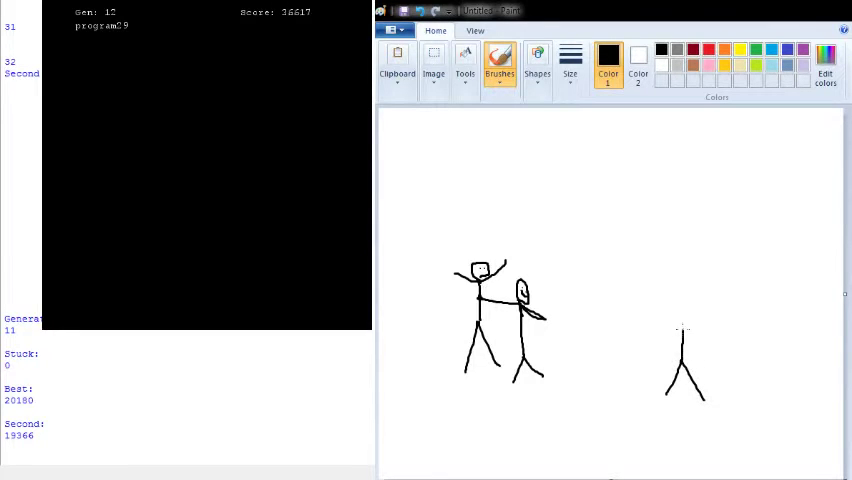
{"action": "mouse_move", "coordinate": [657, 312]}
{"action": "left_mouse_down"}
{"action": "mouse_move", "coordinate": [690, 325]}
{"action": "mouse_move", "coordinate": [655, 310]}
{"action": "left_mouse_up"}
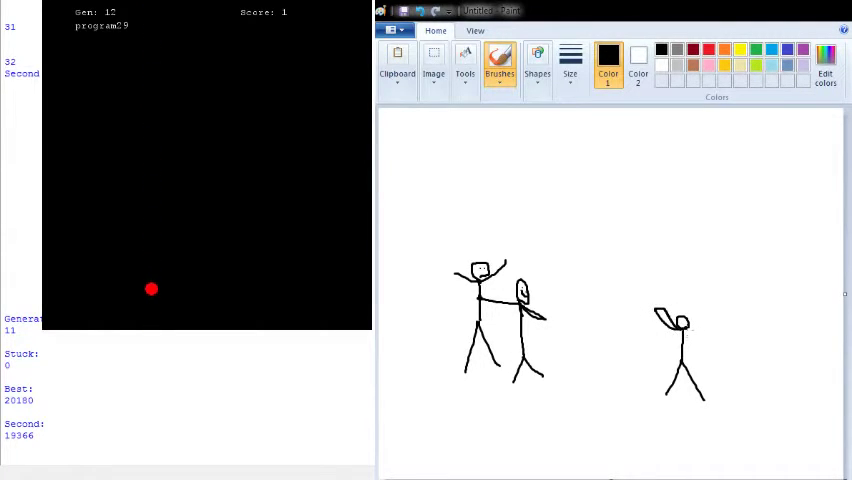
{"action": "left_click_drag", "start_coordinate": [685, 325], "coordinate": [708, 318]}
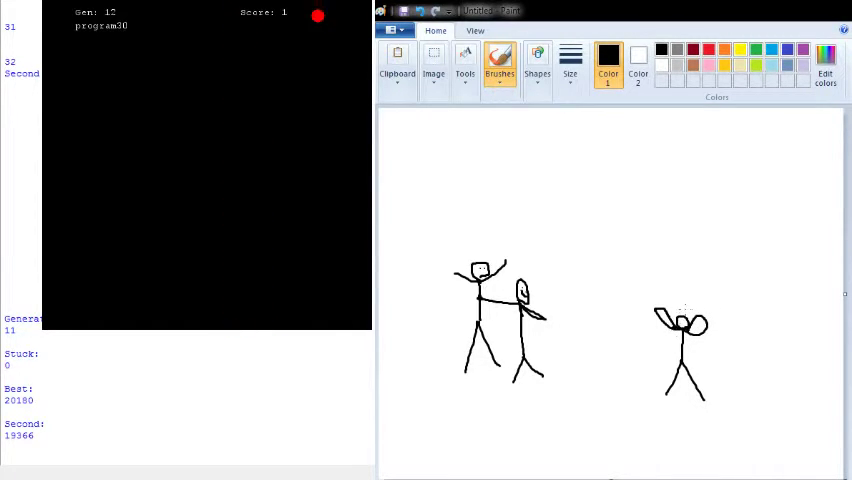
{"action": "mouse_move", "coordinate": [699, 295]}
{"action": "left_mouse_down"}
{"action": "mouse_move", "coordinate": [694, 278]}
{"action": "mouse_move", "coordinate": [708, 285]}
{"action": "mouse_move", "coordinate": [742, 270]}
{"action": "mouse_move", "coordinate": [750, 290]}
{"action": "left_mouse_up"}
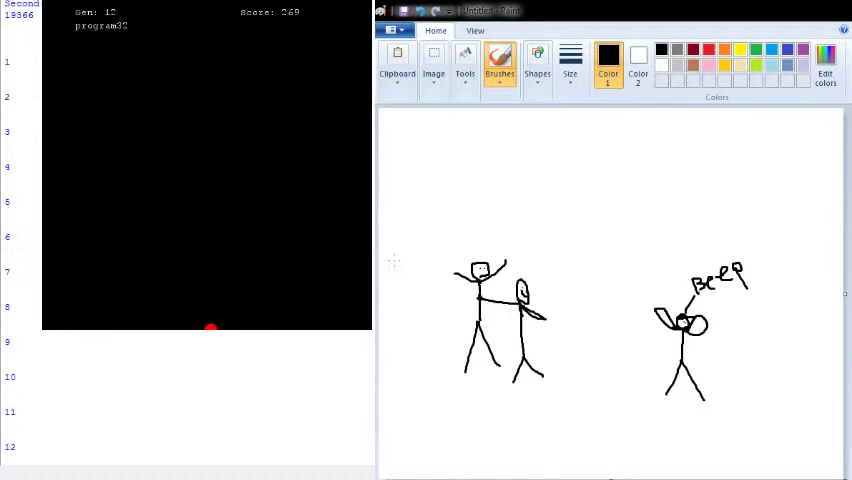
- Draw a large arc over the players, a second curve past them, and a dashed ball path
{"action": "left_click_drag", "start_coordinate": [396, 279], "coordinate": [398, 268]}
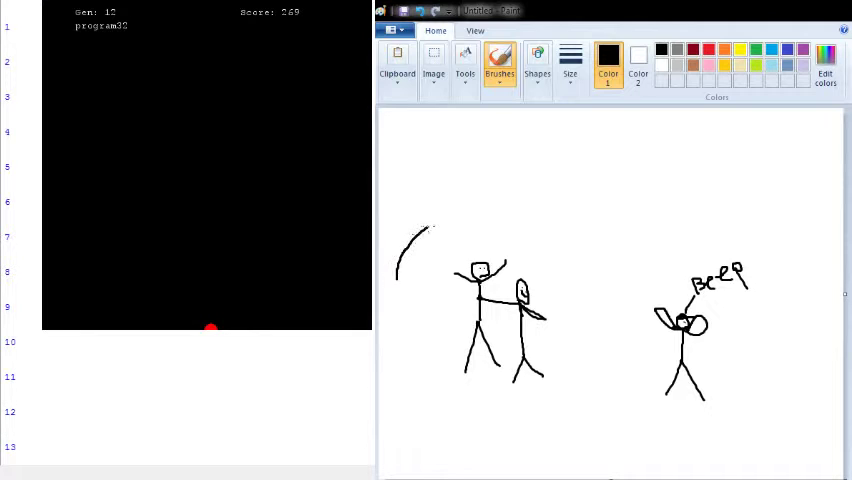
{"action": "left_click_drag", "start_coordinate": [432, 228], "coordinate": [462, 218]}
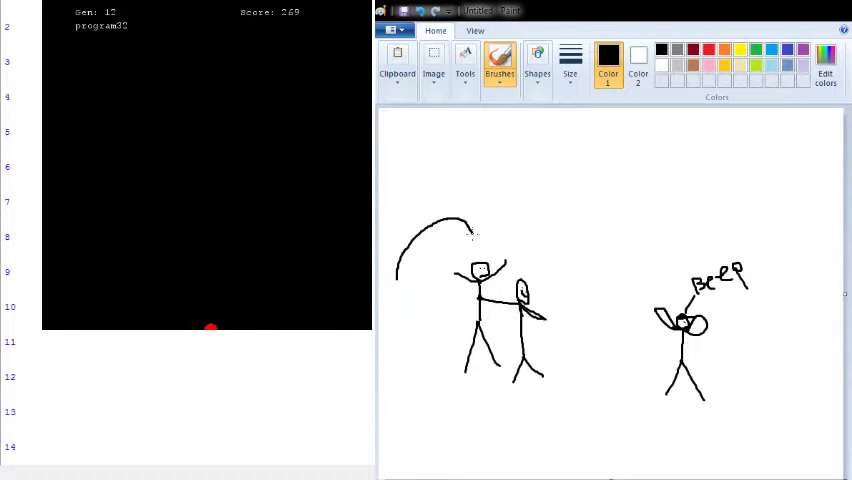
{"action": "left_click_drag", "start_coordinate": [513, 235], "coordinate": [538, 288]}
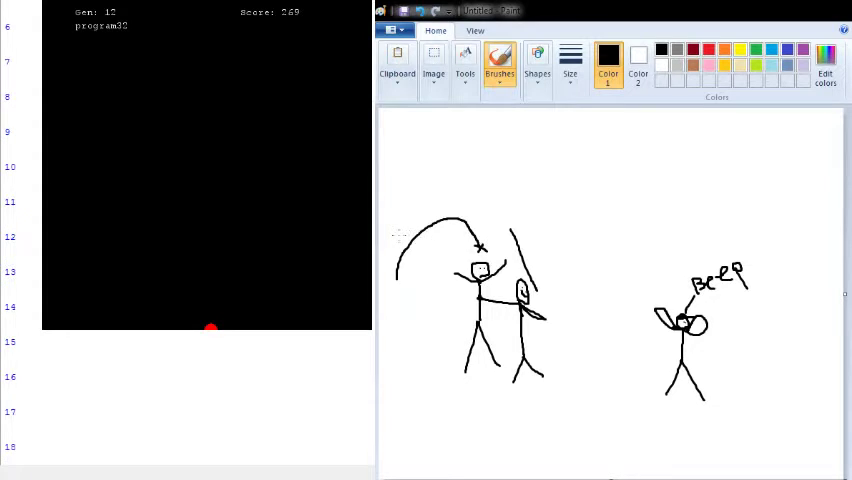
{"action": "left_click_drag", "start_coordinate": [400, 236], "coordinate": [462, 250]}
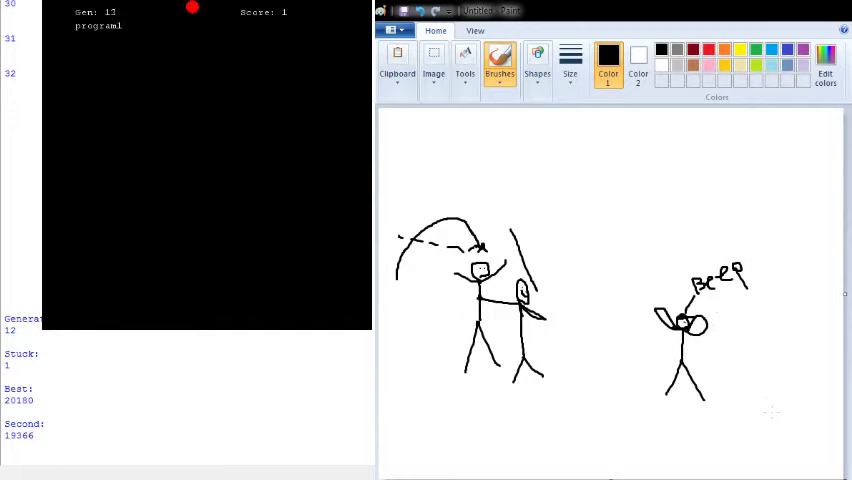
- Sketch the child's legs, body, round head and arms near the bottom-right corner
{"action": "mouse_move", "coordinate": [784, 390]}
{"action": "left_mouse_down"}
{"action": "mouse_move", "coordinate": [774, 410]}
{"action": "mouse_move", "coordinate": [797, 410]}
{"action": "left_mouse_up"}
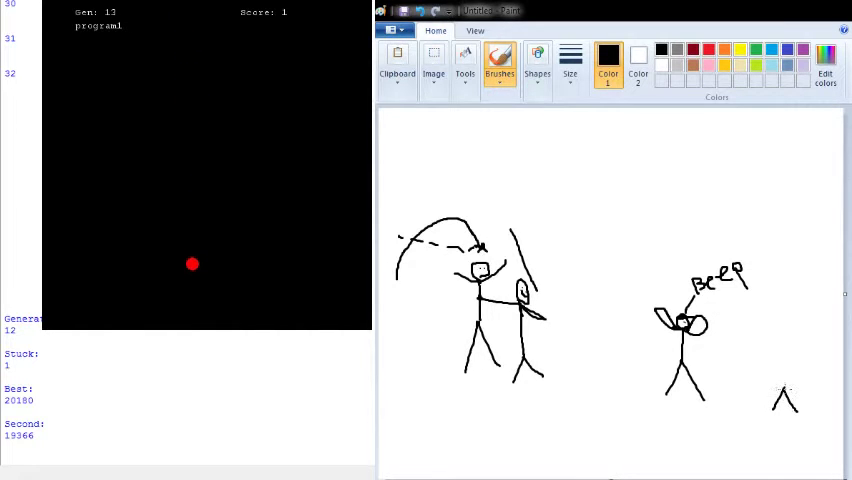
{"action": "left_click_drag", "start_coordinate": [783, 372], "coordinate": [784, 392]}
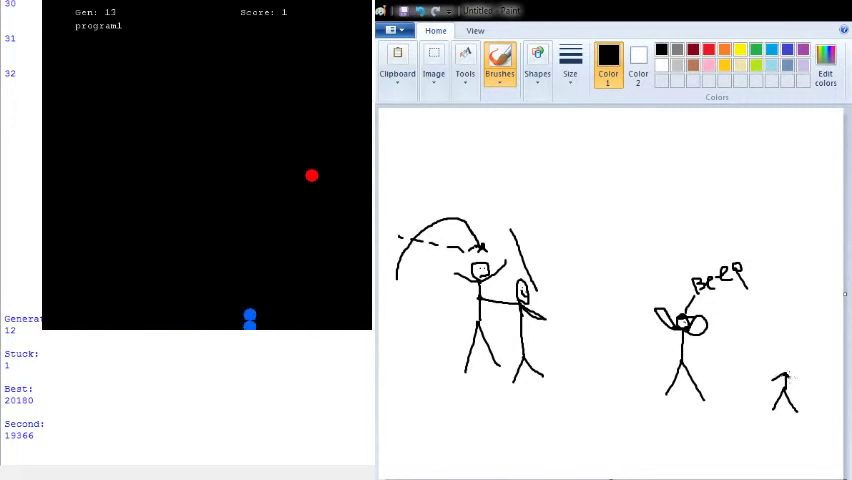
{"action": "left_click_drag", "start_coordinate": [776, 360], "coordinate": [790, 362]}
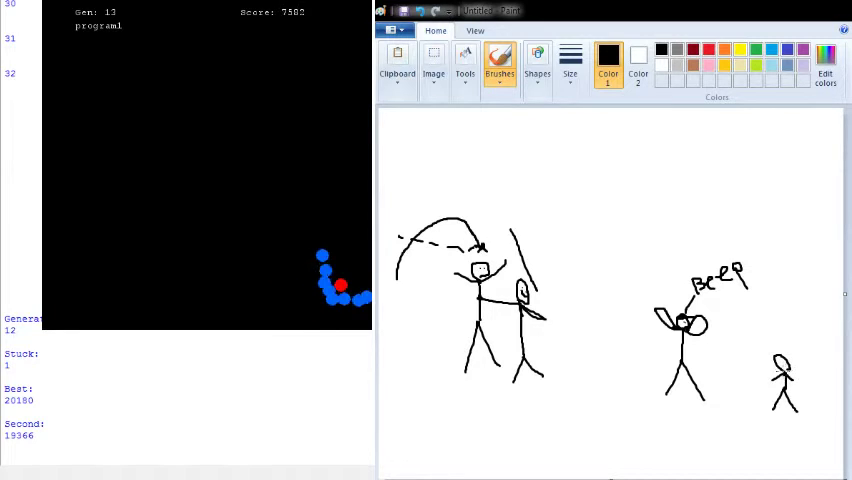